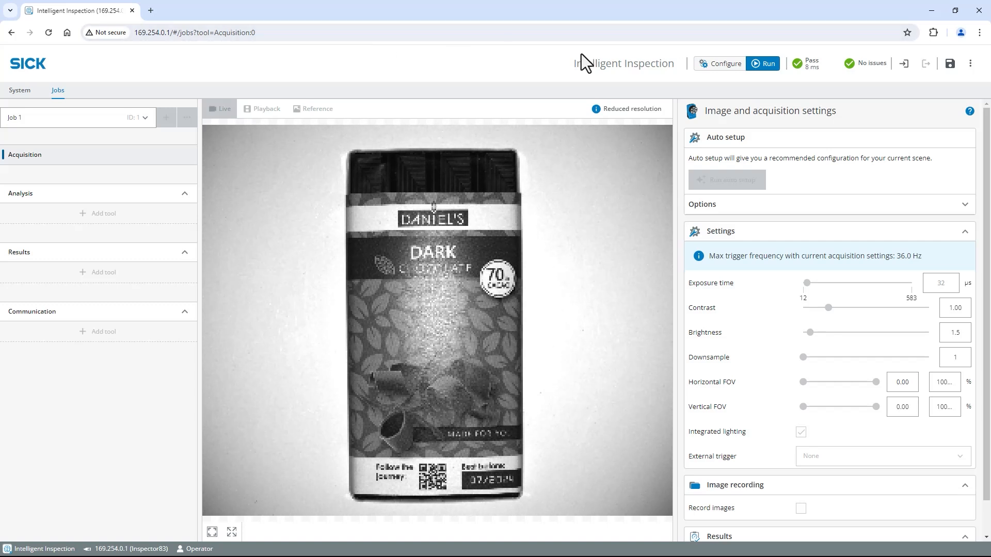
Switch the device to configuration mode and update the reference image with the current view of the dark chocolate bar
click(721, 65)
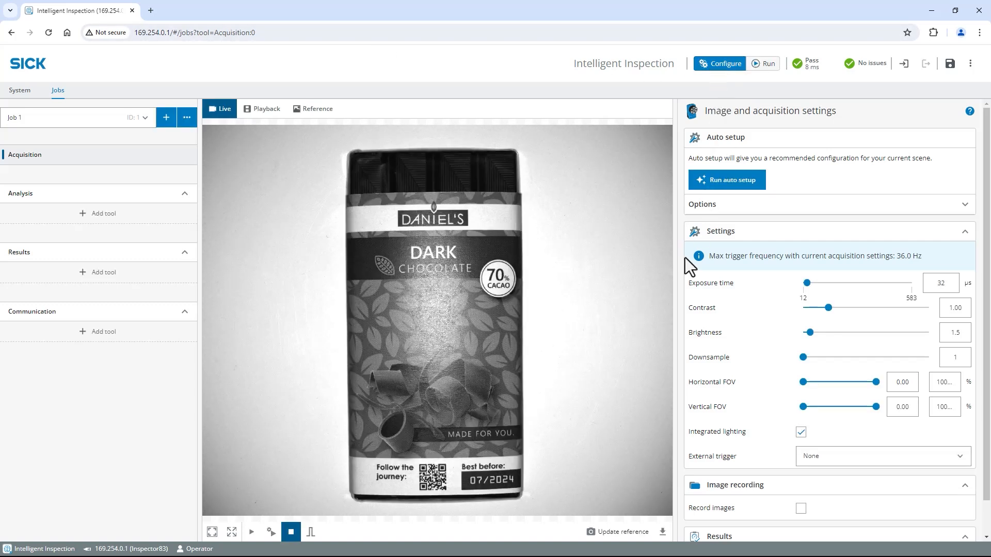
click(645, 531)
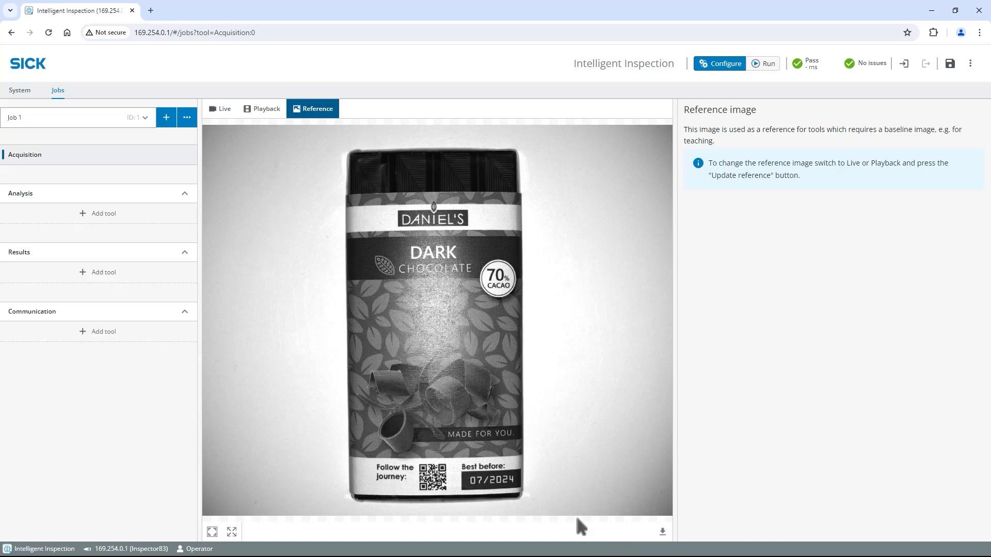
Add an AI Anomaly Detection tool to the analysis and fit its rectangular region around the whole chocolate bar
click(116, 219)
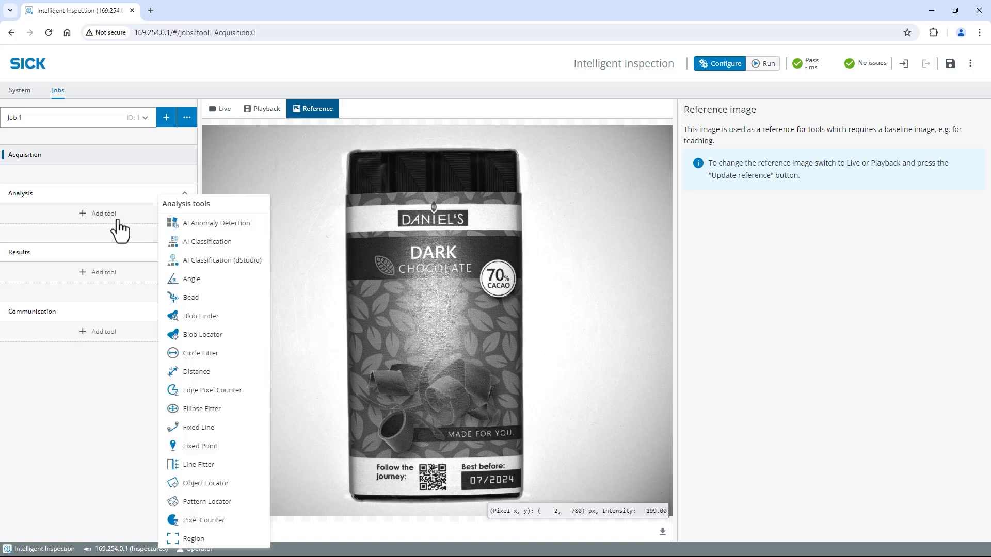
click(236, 227)
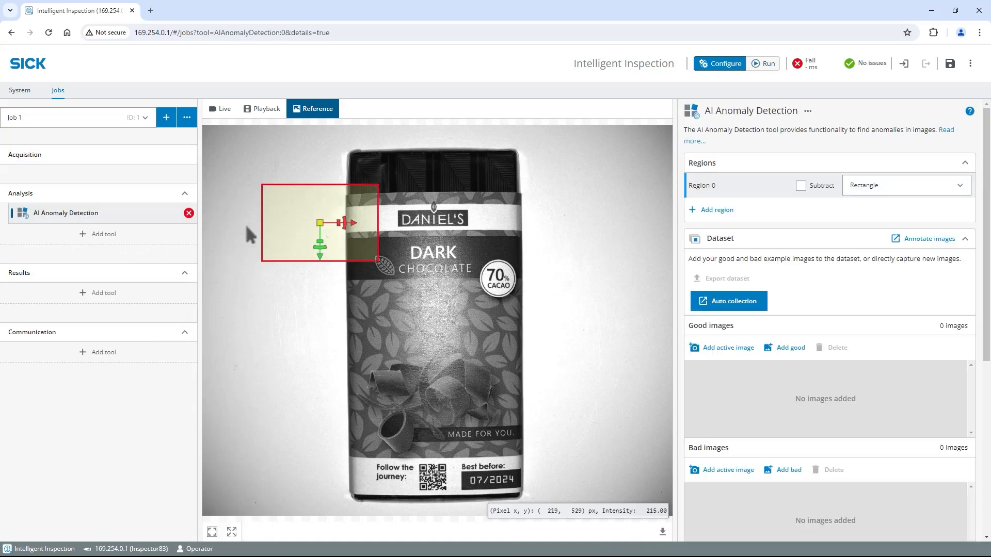
drag(293, 226, 355, 182)
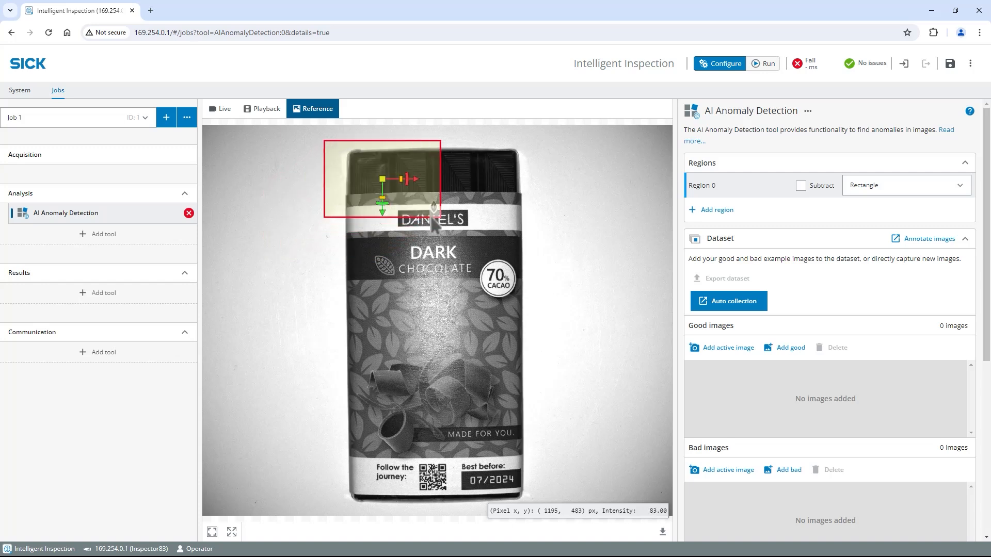
drag(438, 217, 540, 505)
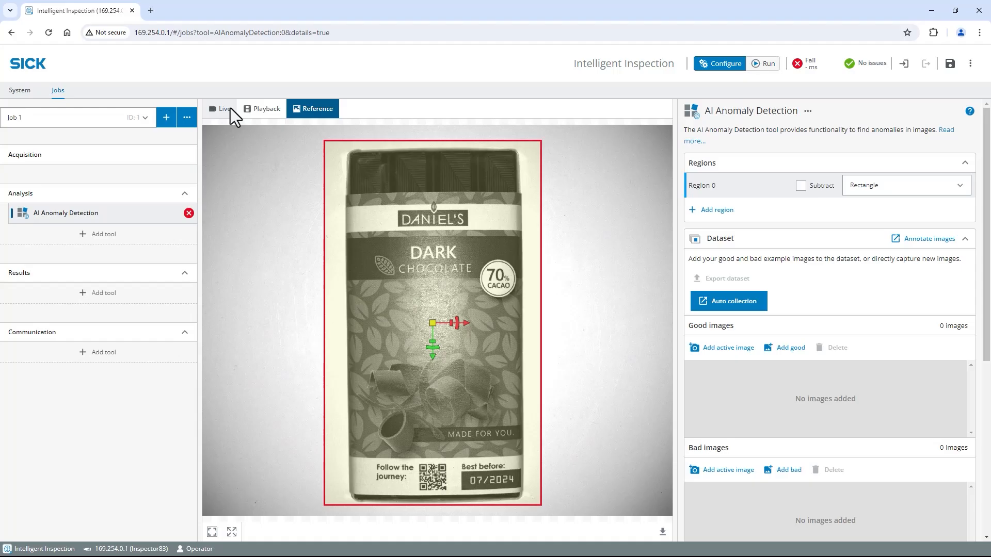
Run continuous live acquisition and add 15 active images of the intact dark chocolate bar to the dataset's good images
click(230, 109)
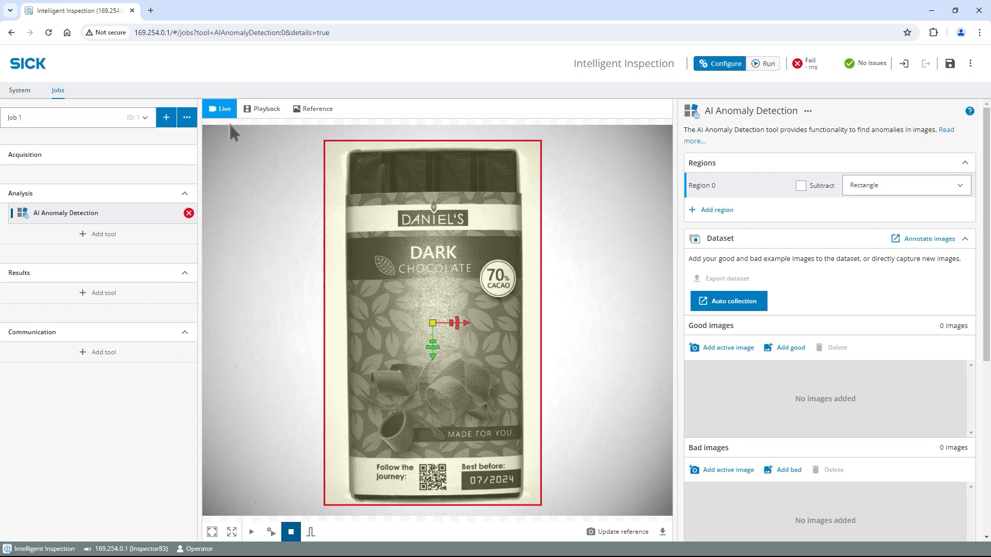
click(251, 532)
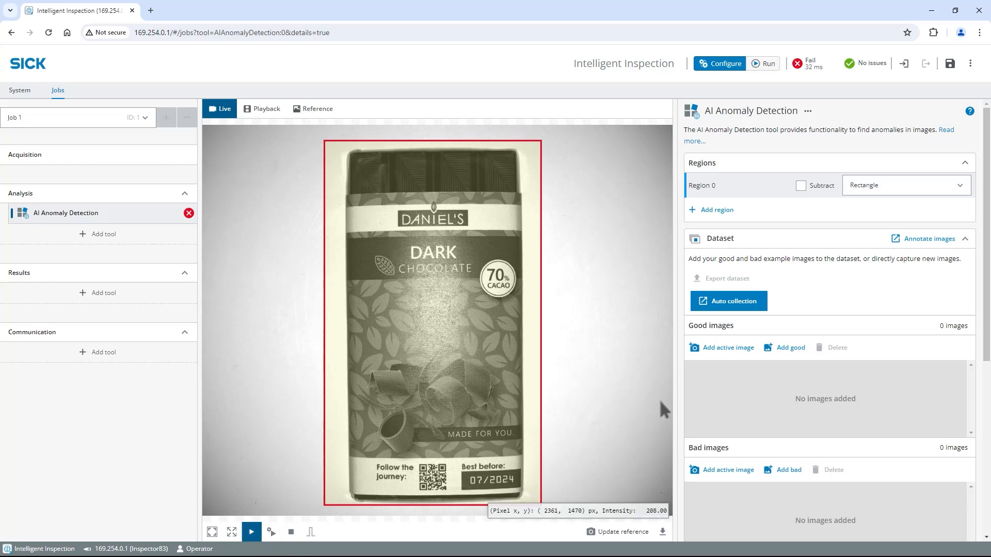
click(749, 348)
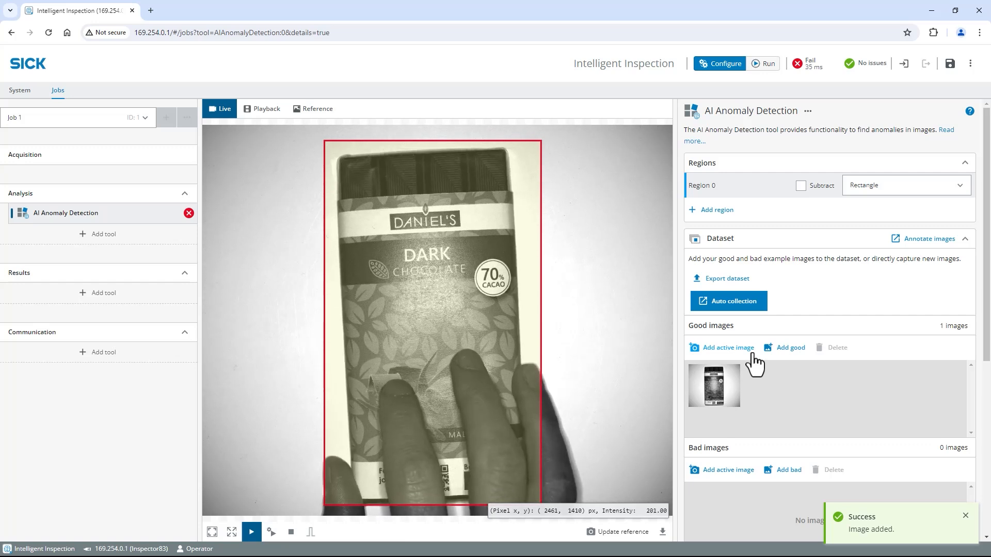
click(751, 349)
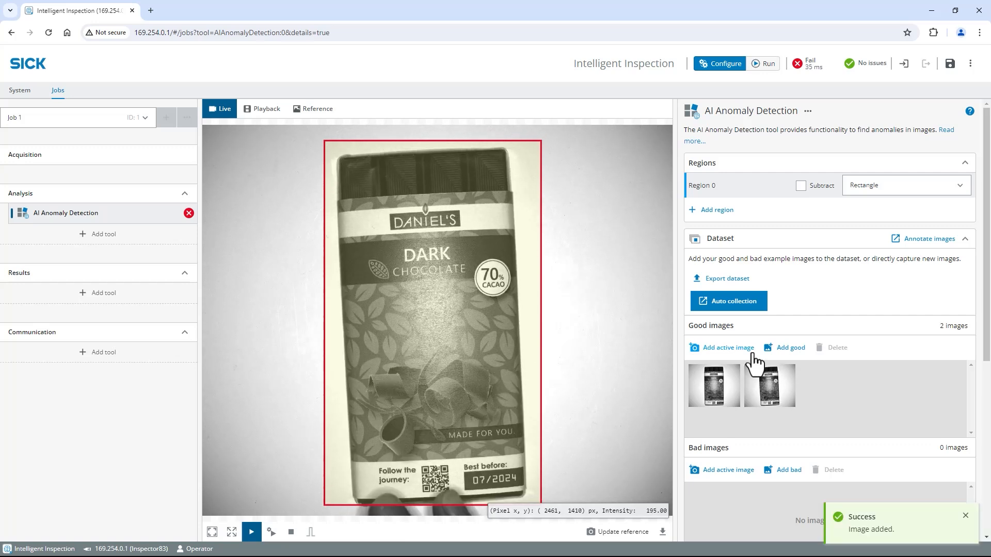
click(752, 349)
click(752, 349)
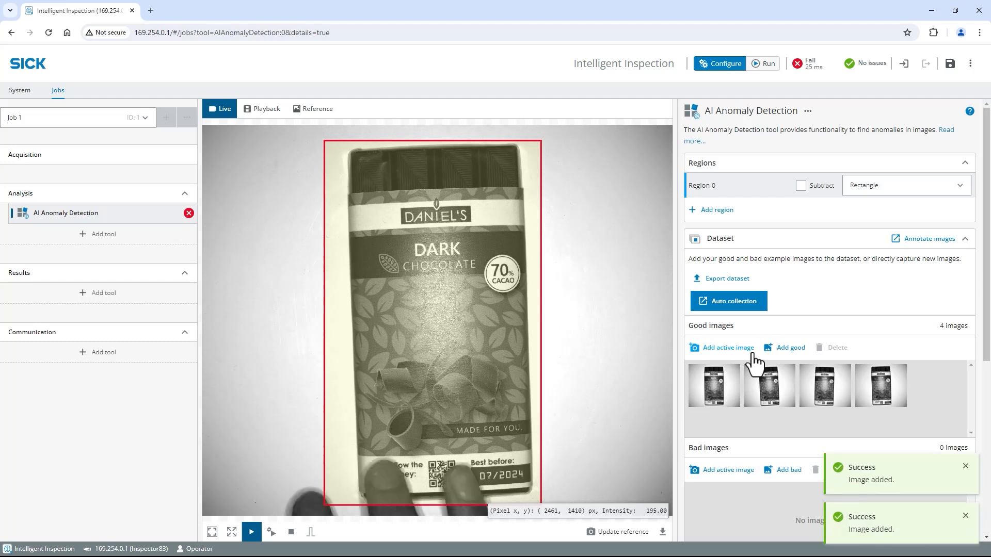
click(752, 349)
click(751, 349)
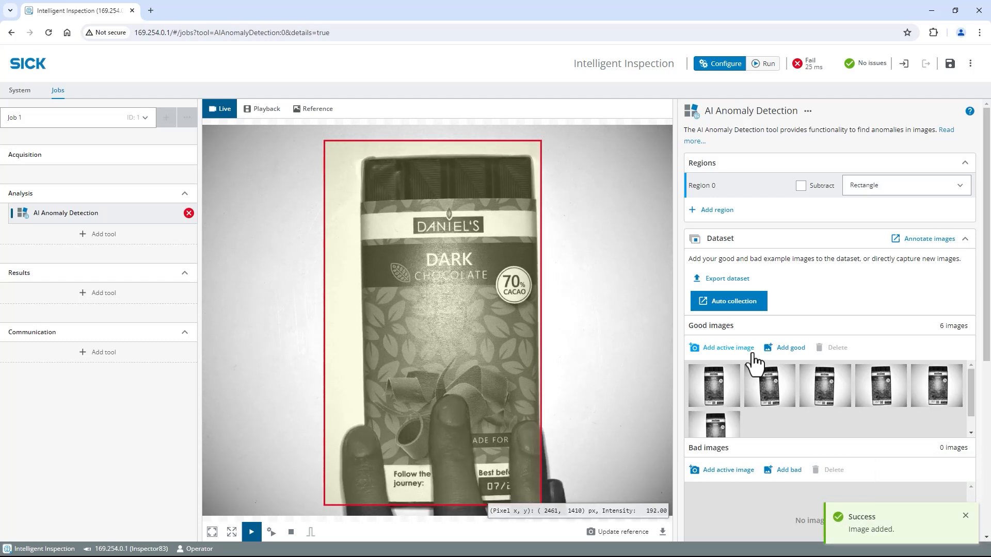
click(752, 349)
click(752, 349)
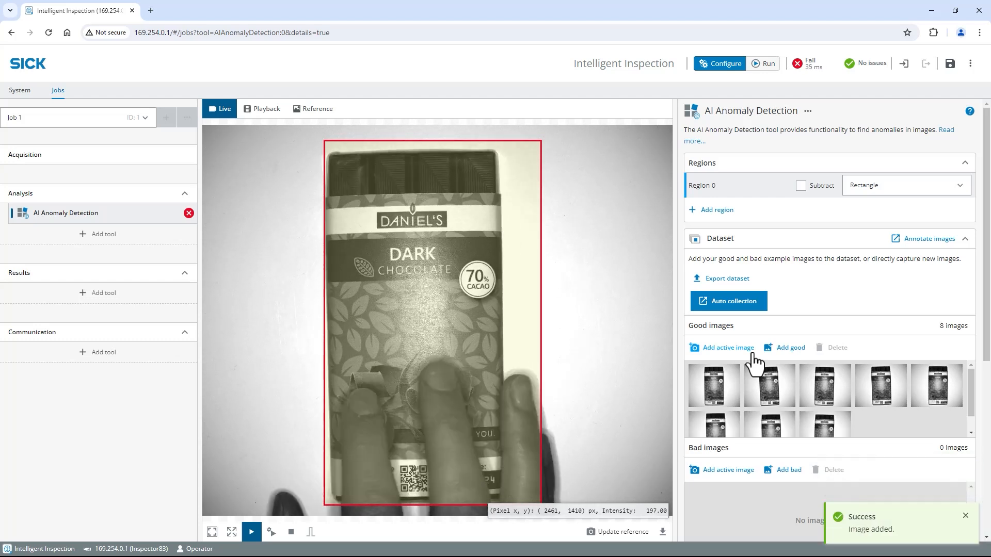
click(752, 349)
click(752, 349)
click(752, 349)
click(751, 349)
click(752, 348)
click(752, 348)
click(752, 349)
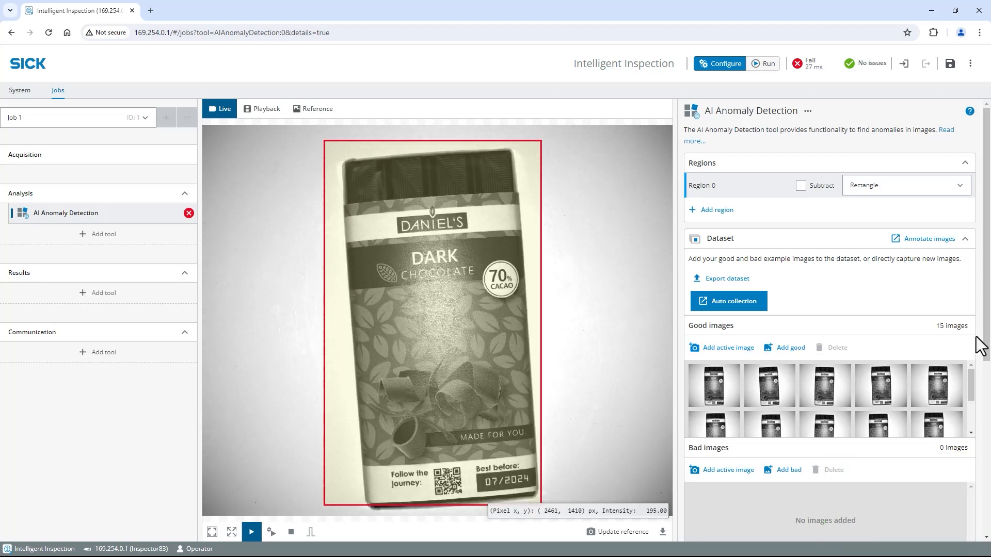
Add 15 active images to the dataset's bad images, covering the white chocolate bar, the unwrapped bar and the torn dark chocolate wrapper
drag(986, 344, 989, 490)
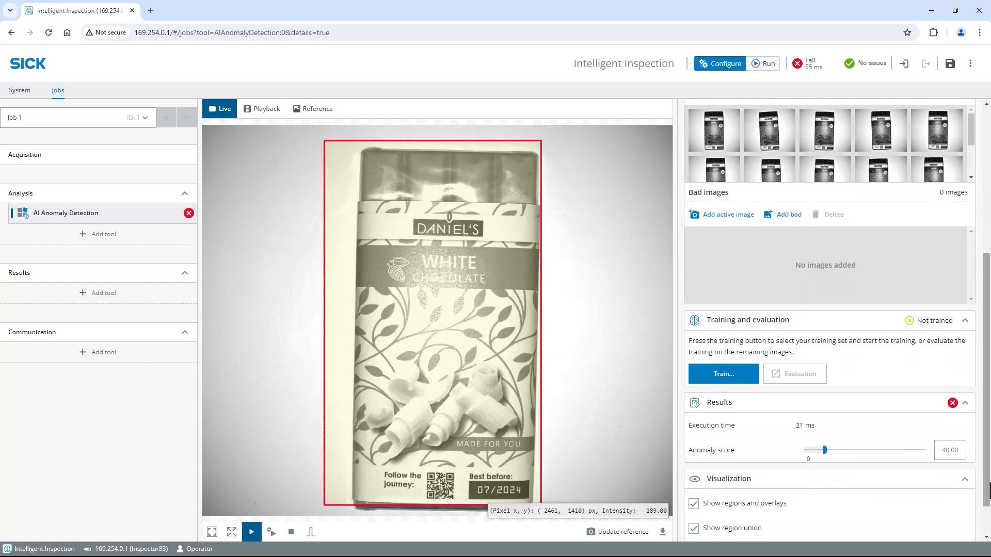
click(733, 215)
click(733, 214)
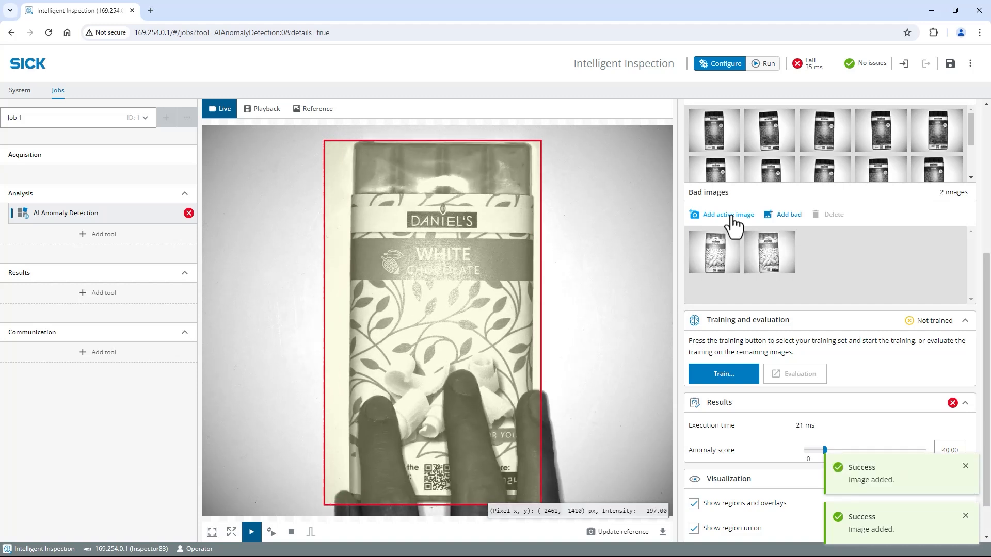
click(731, 216)
click(733, 214)
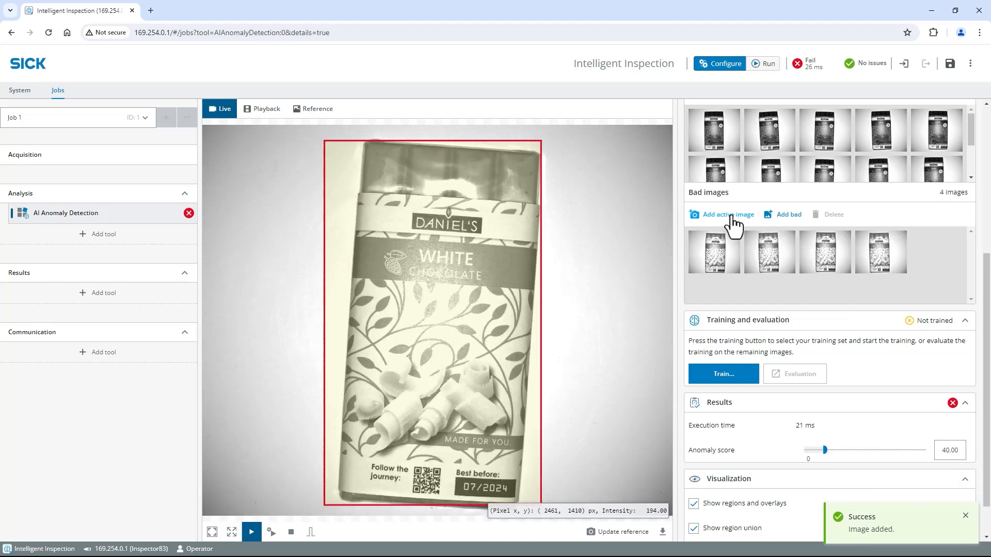
click(733, 215)
click(733, 216)
click(732, 216)
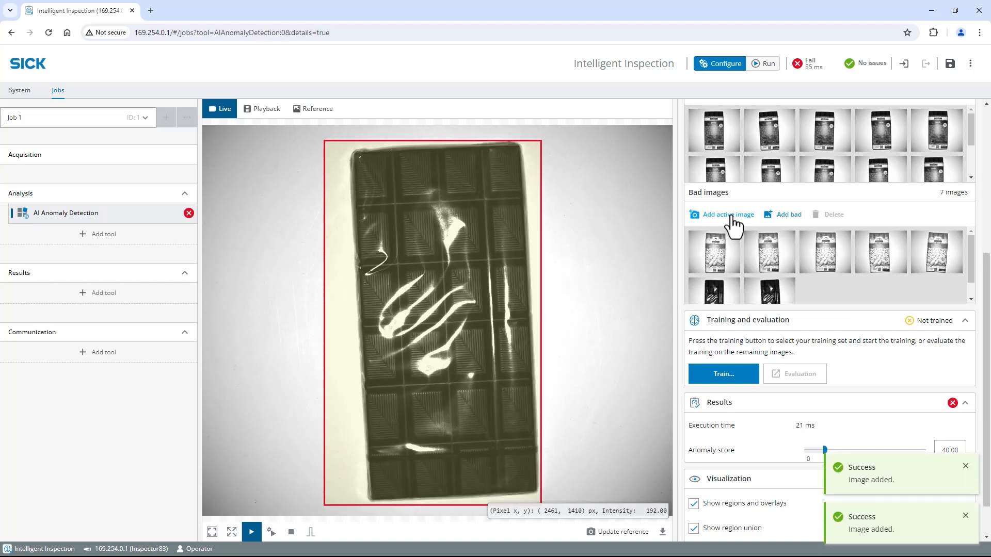
click(733, 215)
click(732, 216)
click(733, 215)
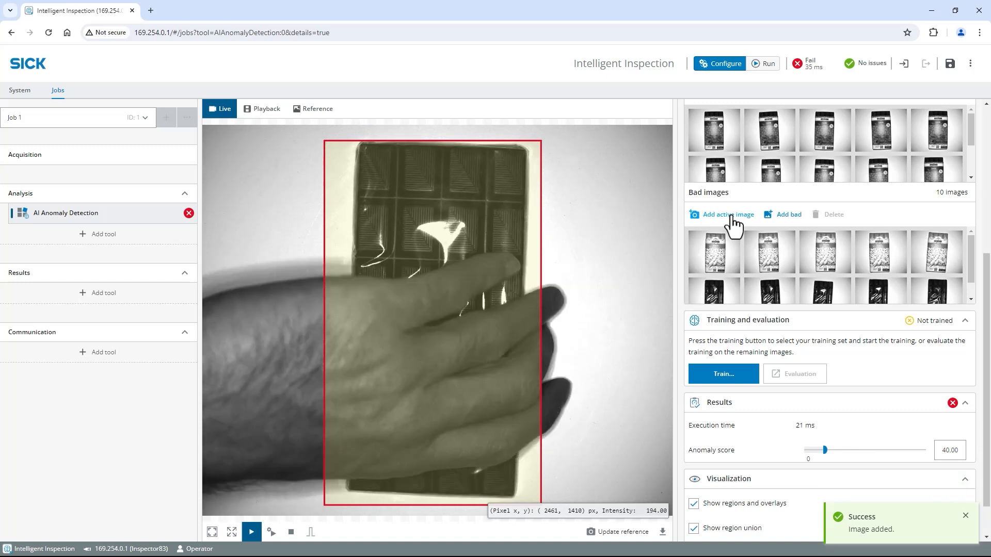
click(732, 216)
click(733, 215)
click(733, 216)
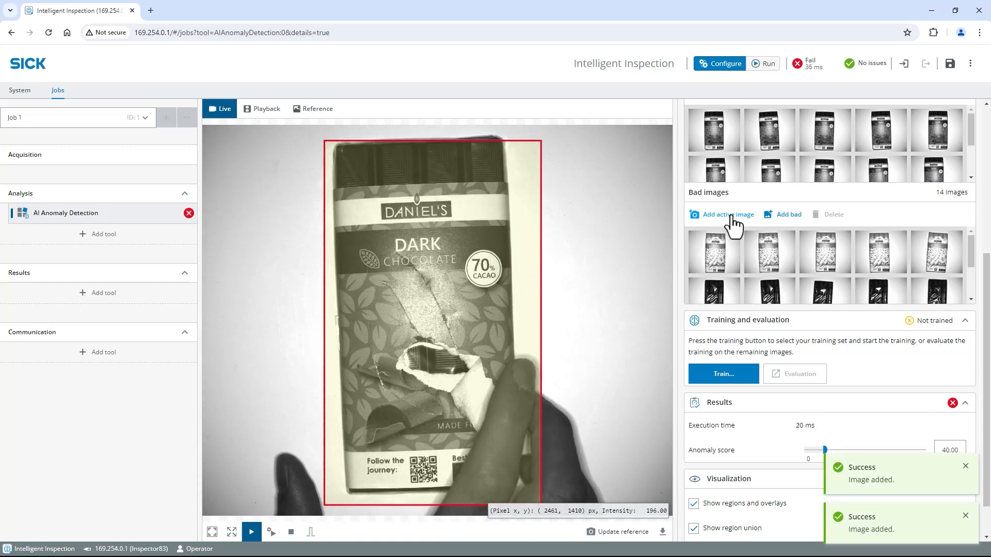
click(733, 216)
click(733, 216)
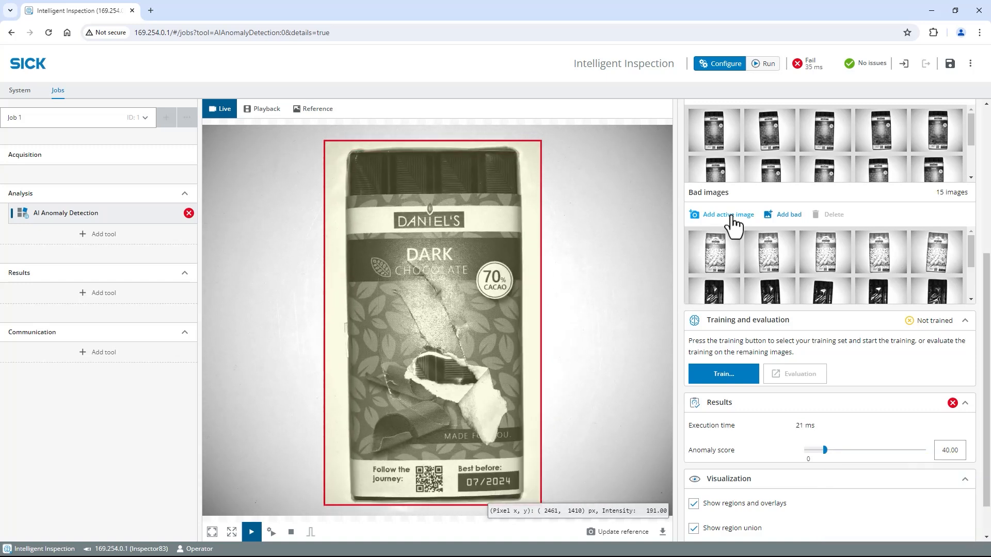
Train the anomaly detection tool with the tool performance set to 19 and strict matching turned off
drag(987, 289, 987, 215)
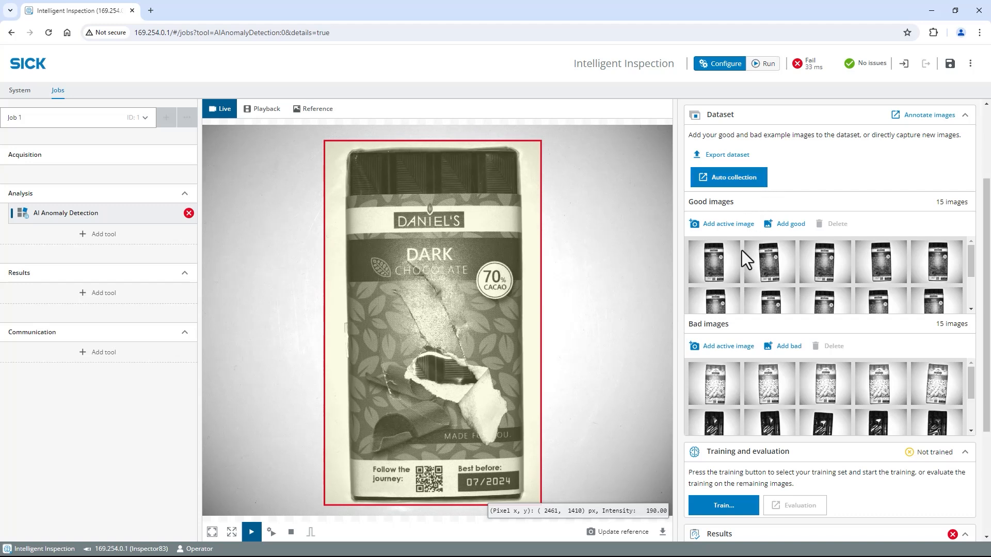
click(741, 522)
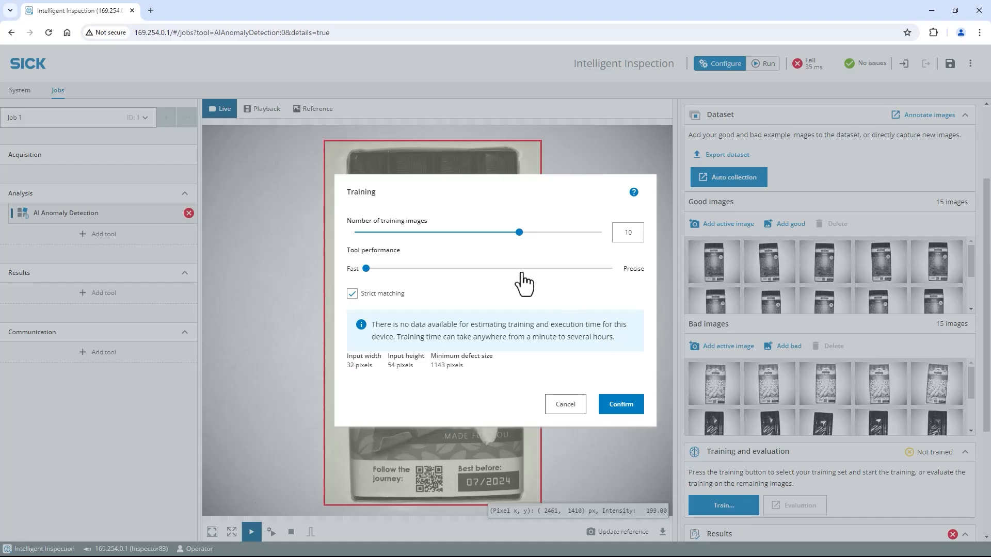
click(503, 269)
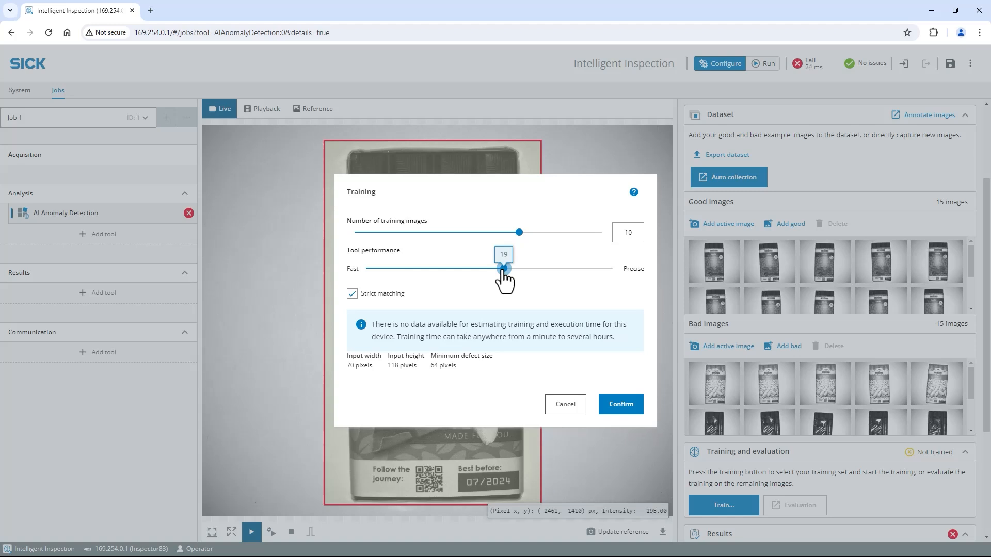
click(352, 293)
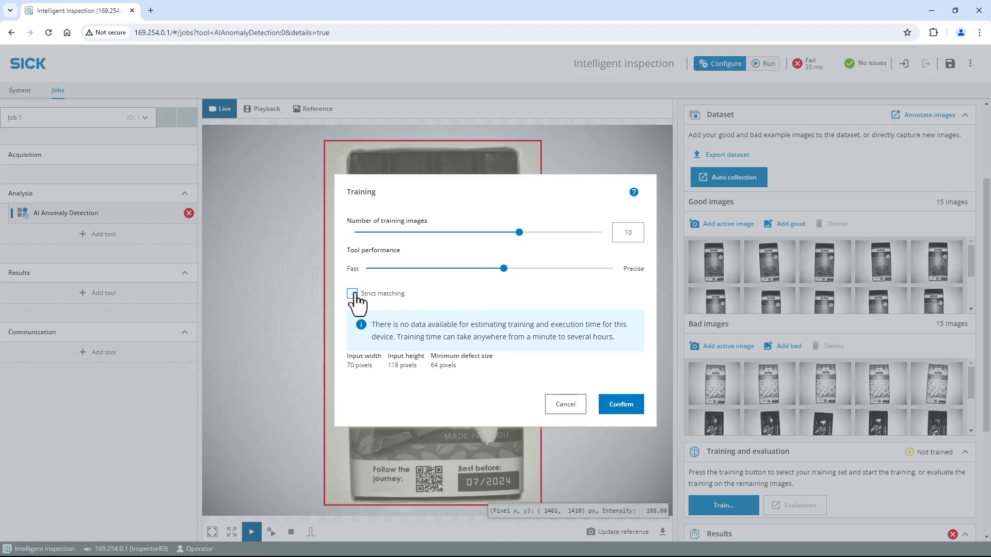
click(621, 404)
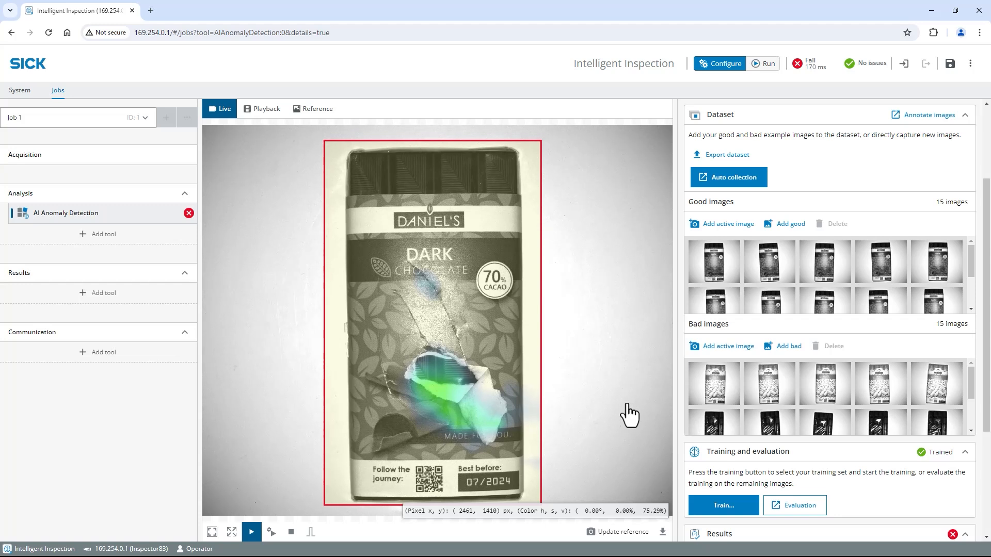
Set the upper limit of the anomaly heatmap's visualization range to 72
drag(984, 400, 988, 506)
mouse_move(868, 518)
drag(867, 517, 849, 517)
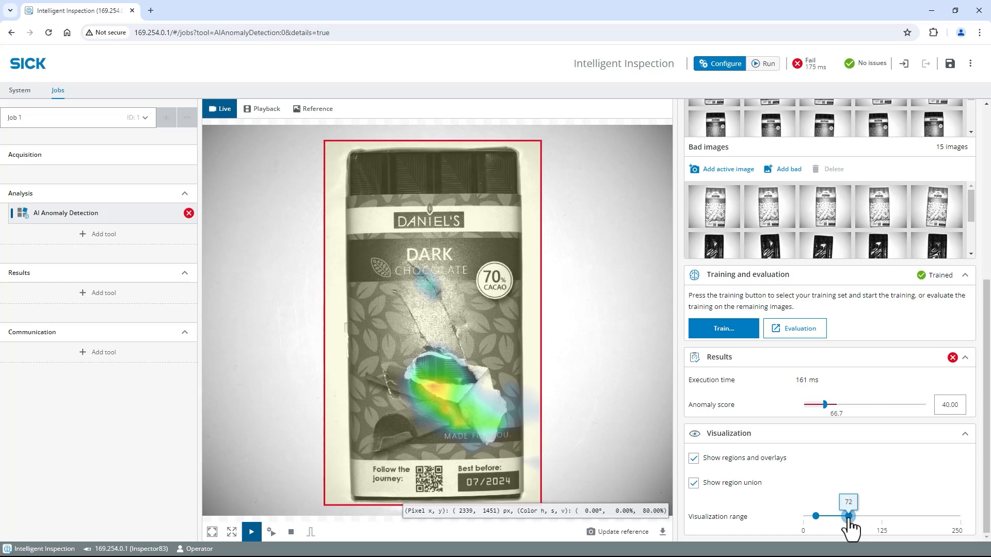
Evaluate the trained tool on the remaining dataset images and apply an anomaly score threshold of 46.19
click(798, 333)
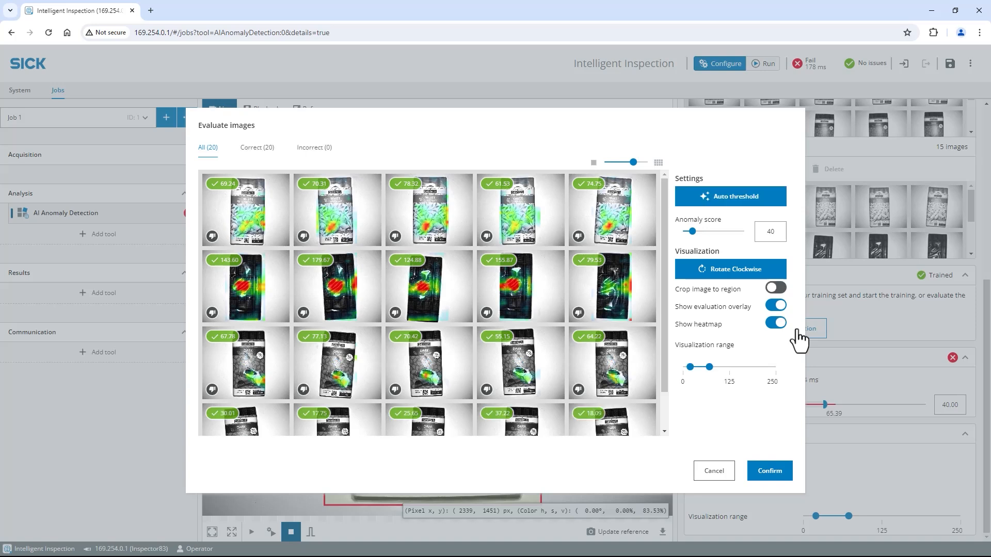
mouse_move(580, 241)
mouse_move(580, 187)
click(774, 471)
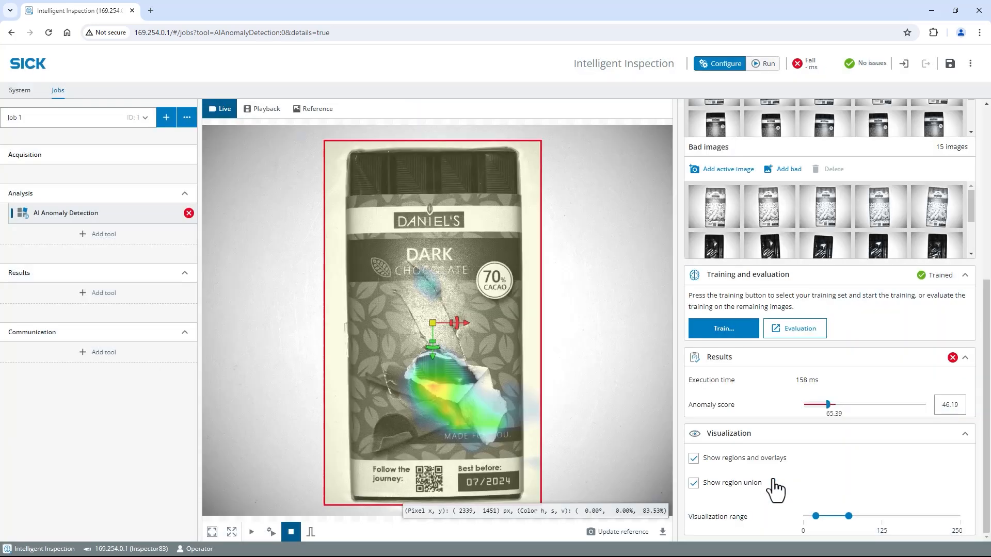